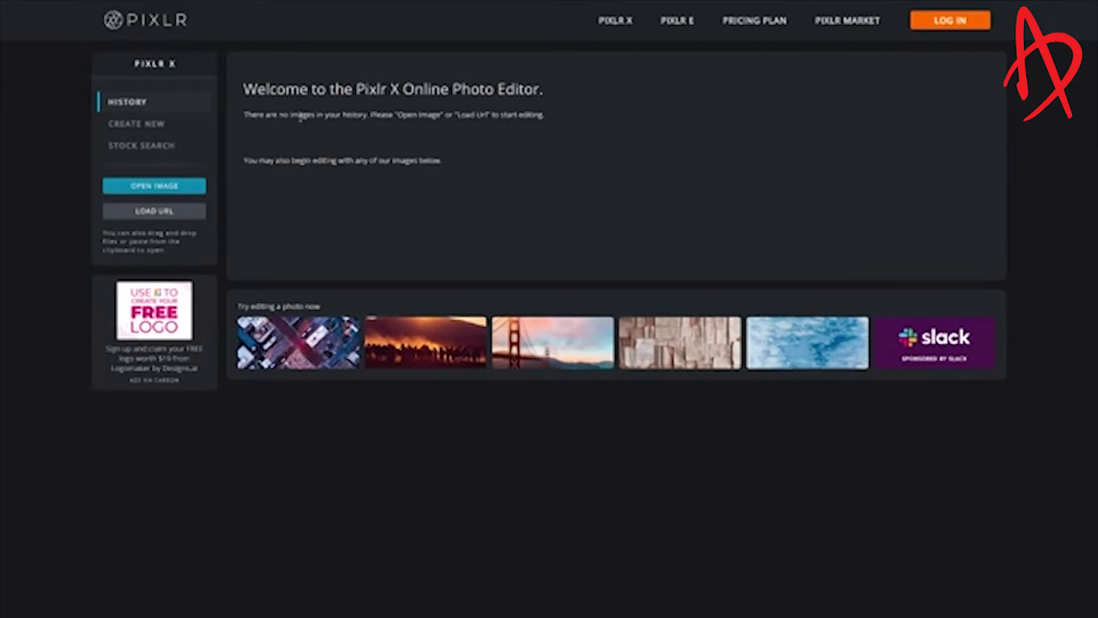
Create a new blank Web 720p (1280x720) canvas.
left_click(153, 125)
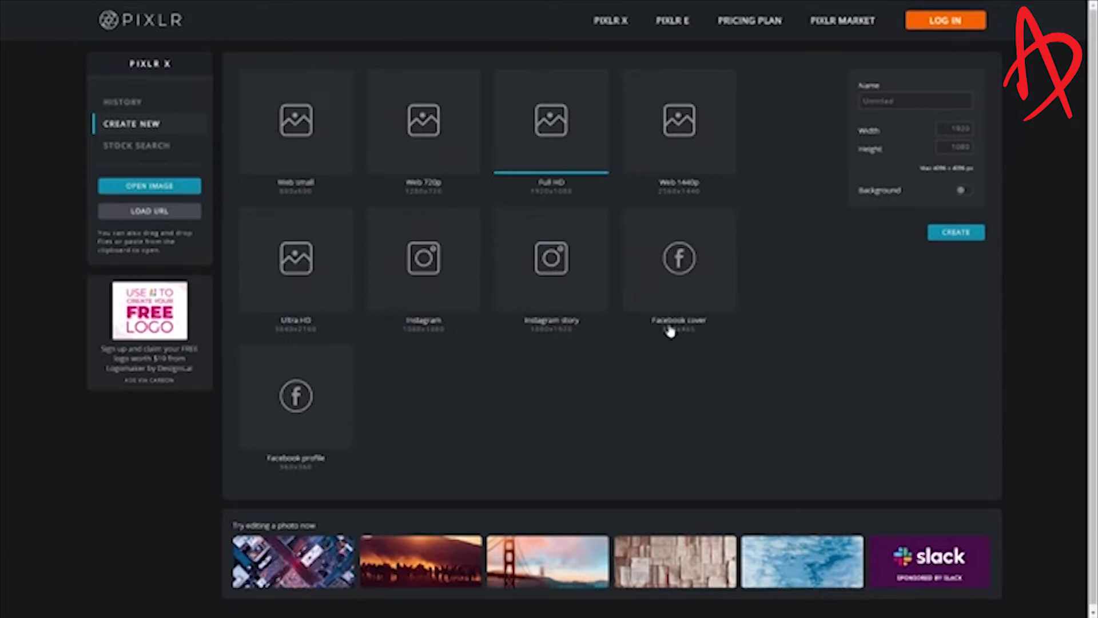
left_click(430, 141)
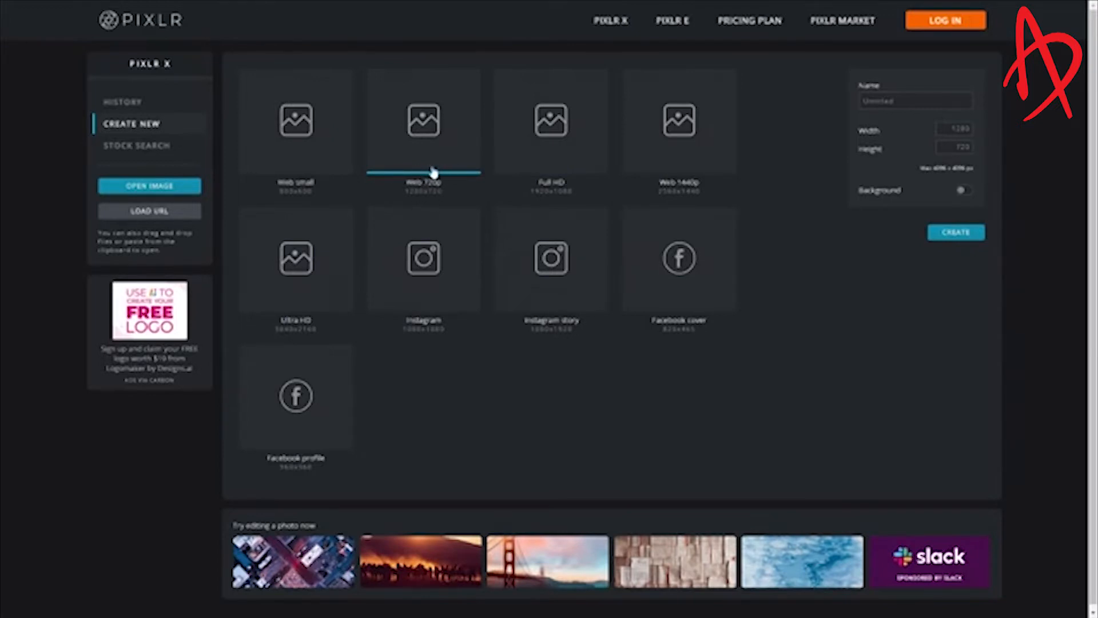
left_click(954, 235)
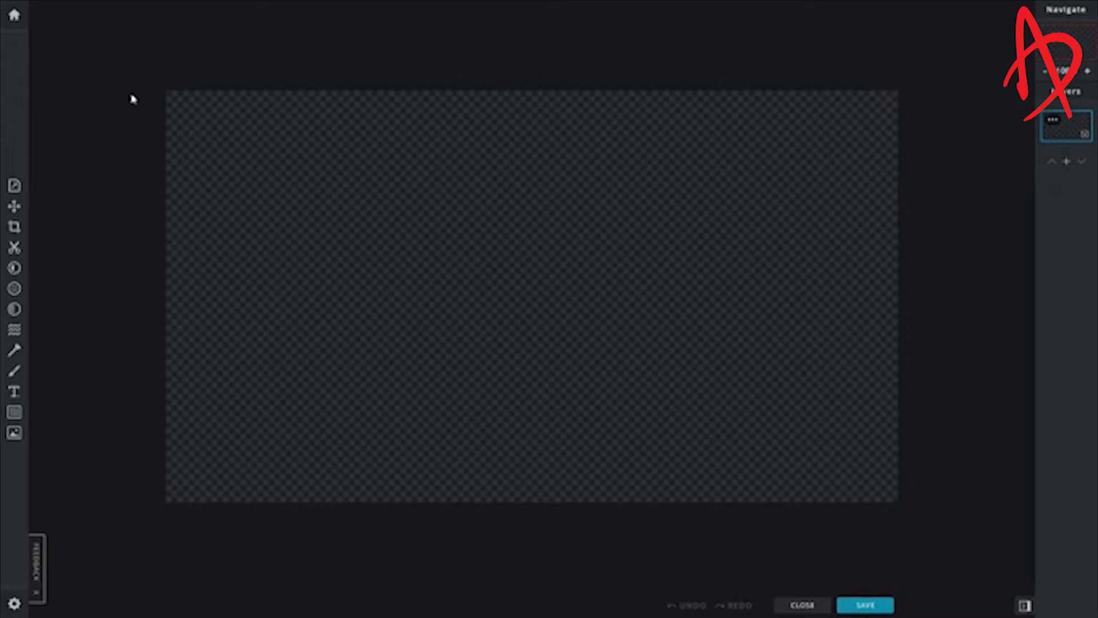
Search the stock image library for fortnite images, then return to the editor.
left_click(14, 433)
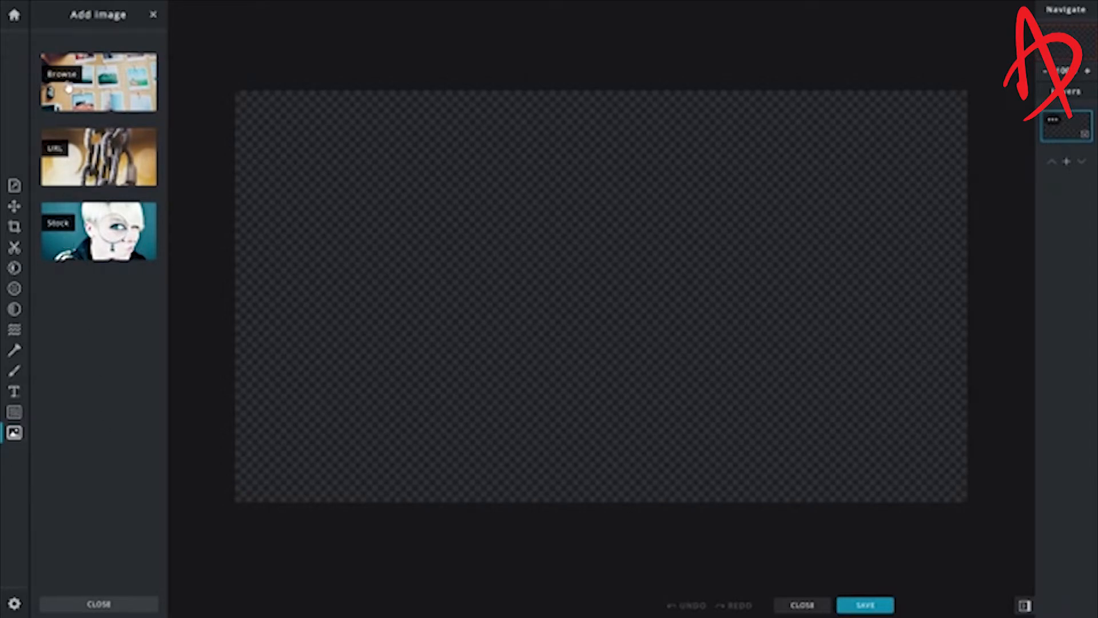
left_click(84, 230)
left_click(303, 101)
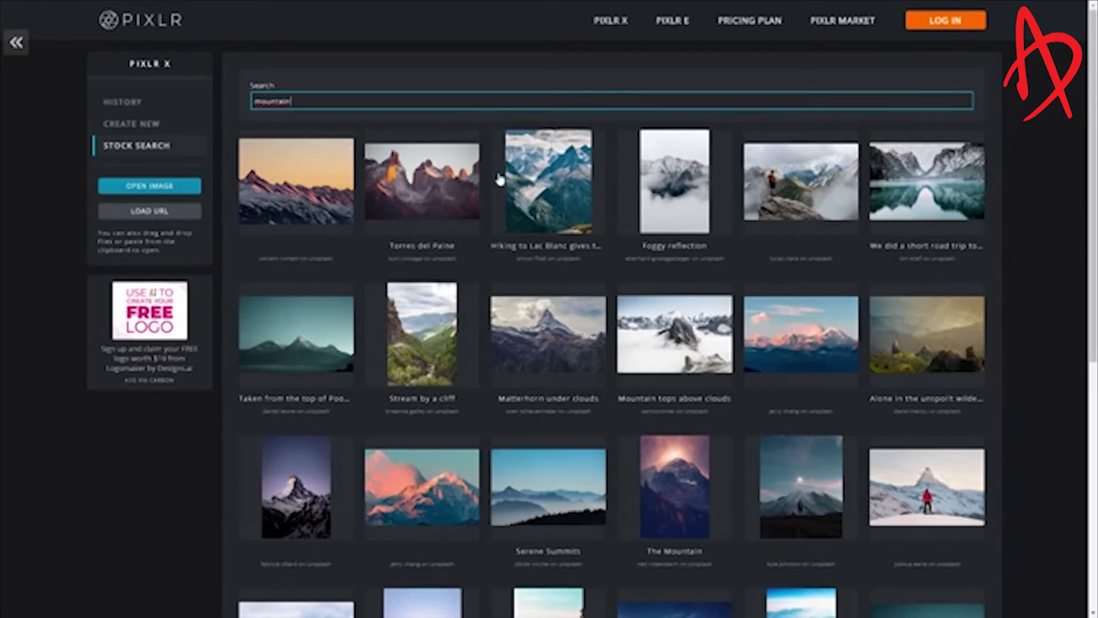
left_click_drag(299, 101, 228, 98)
type("fortnite")
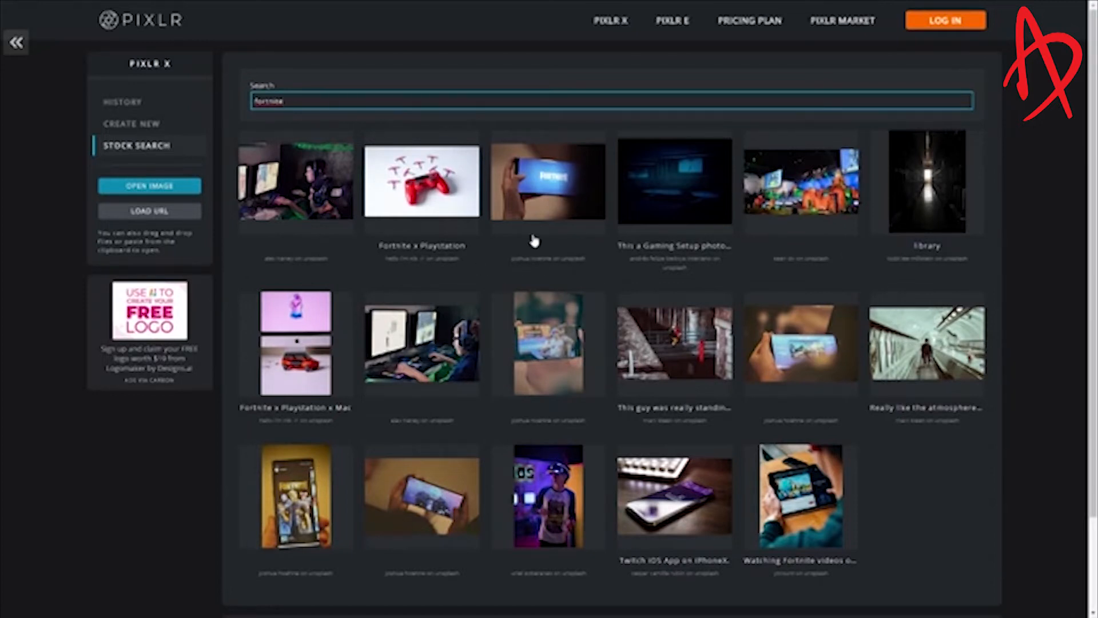
left_click(17, 43)
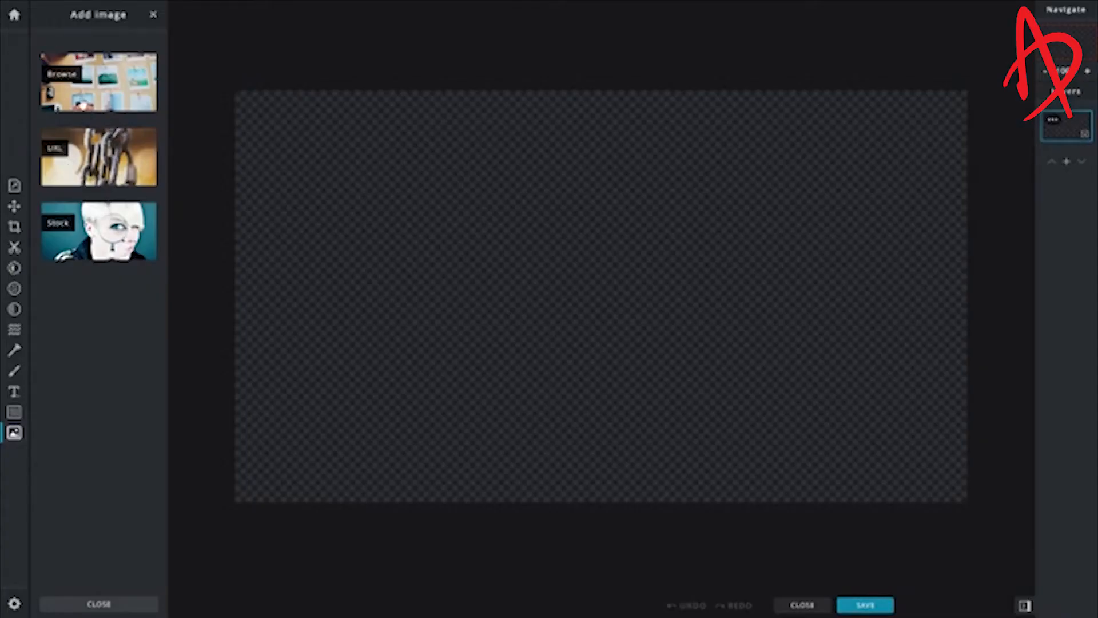
left_click(99, 151)
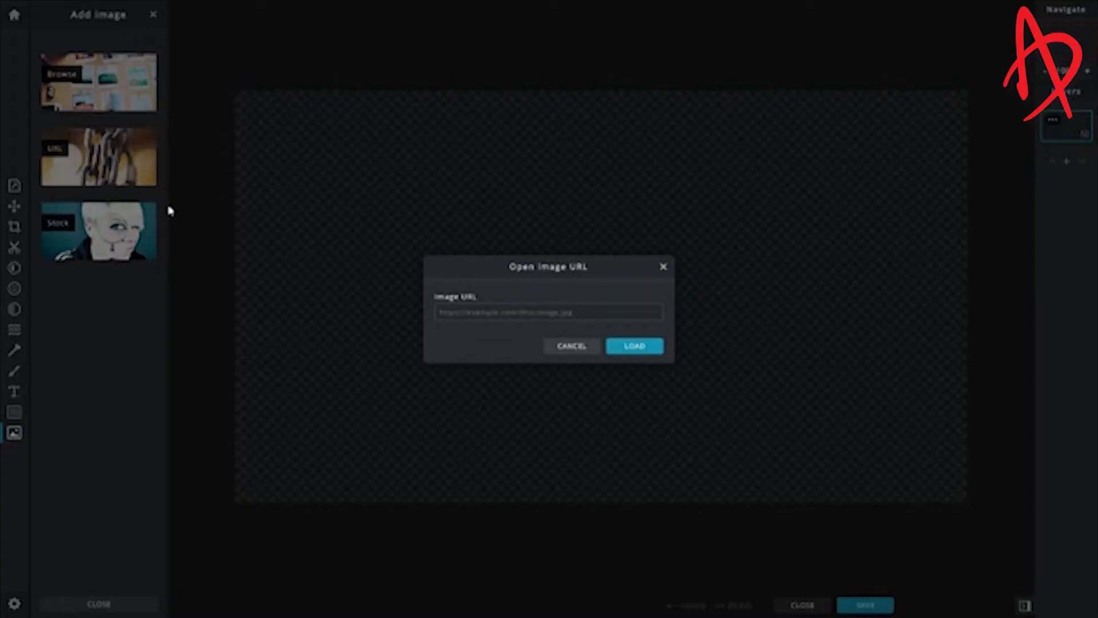
left_click(451, 308)
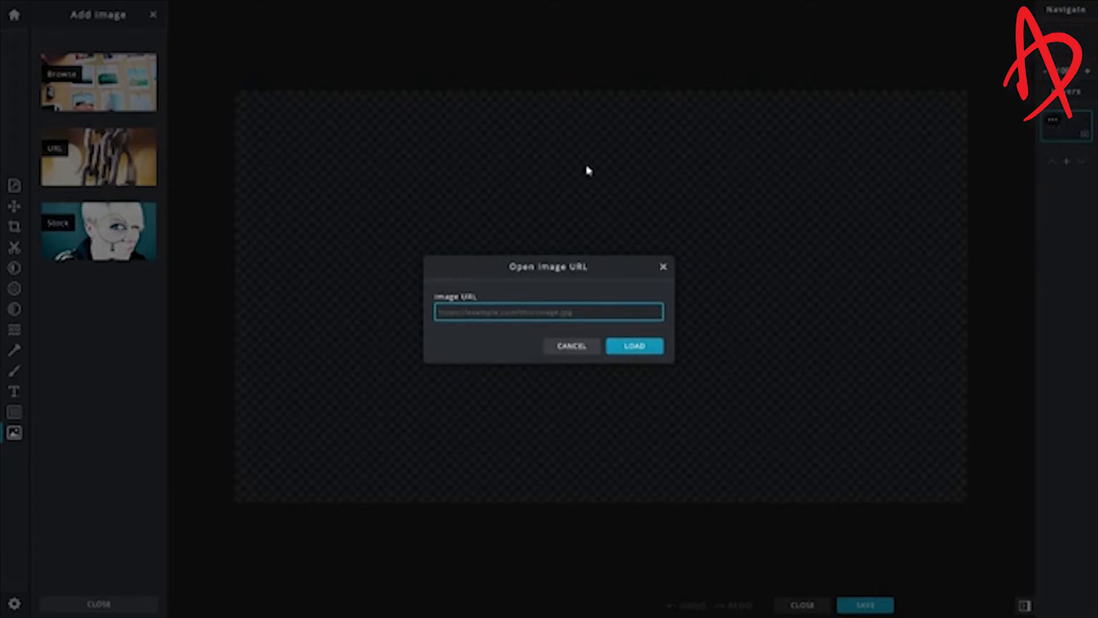
left_click(662, 267)
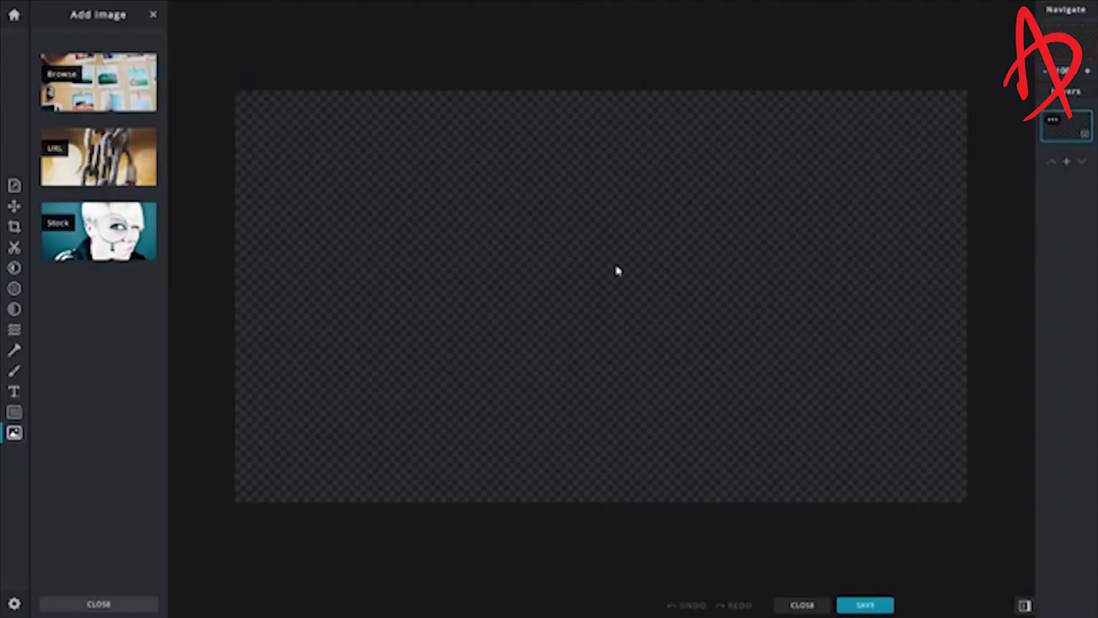
Add a background texture image from the computer as a layer in the current document.
left_click(90, 92)
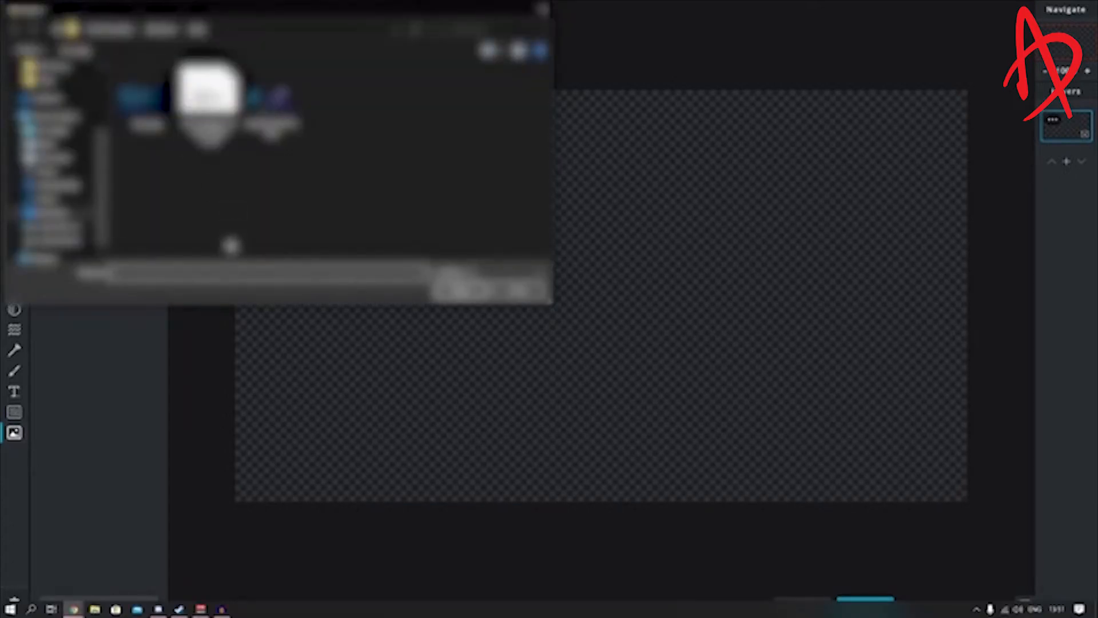
left_click(146, 97)
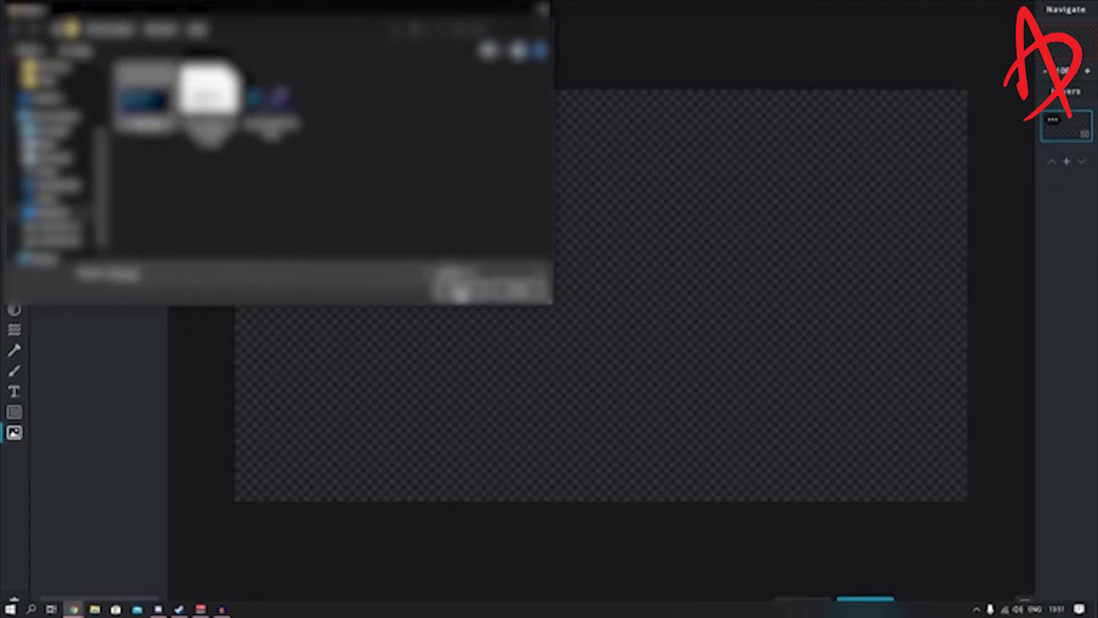
left_click(457, 292)
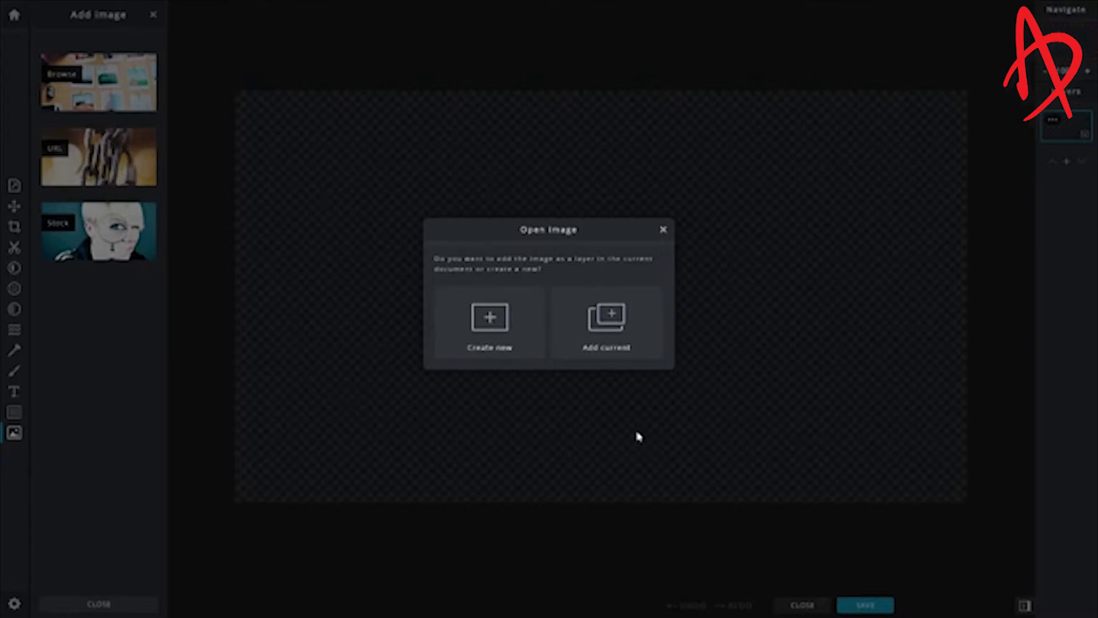
left_click(616, 336)
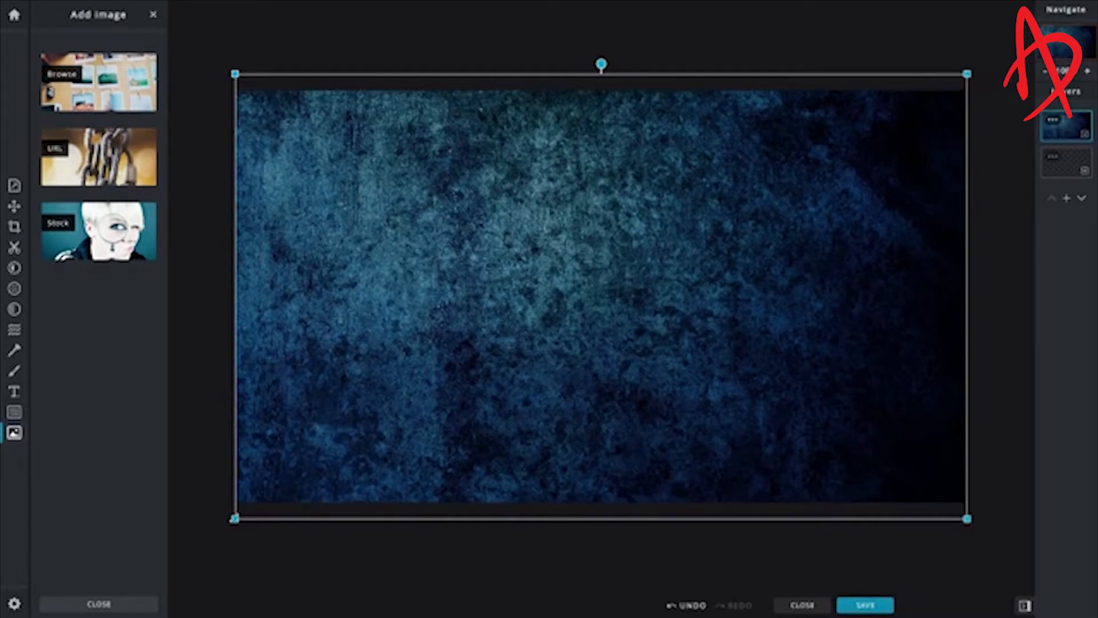
Adjust the background image's bottom-right corner so the layer fits the canvas.
left_click(193, 436)
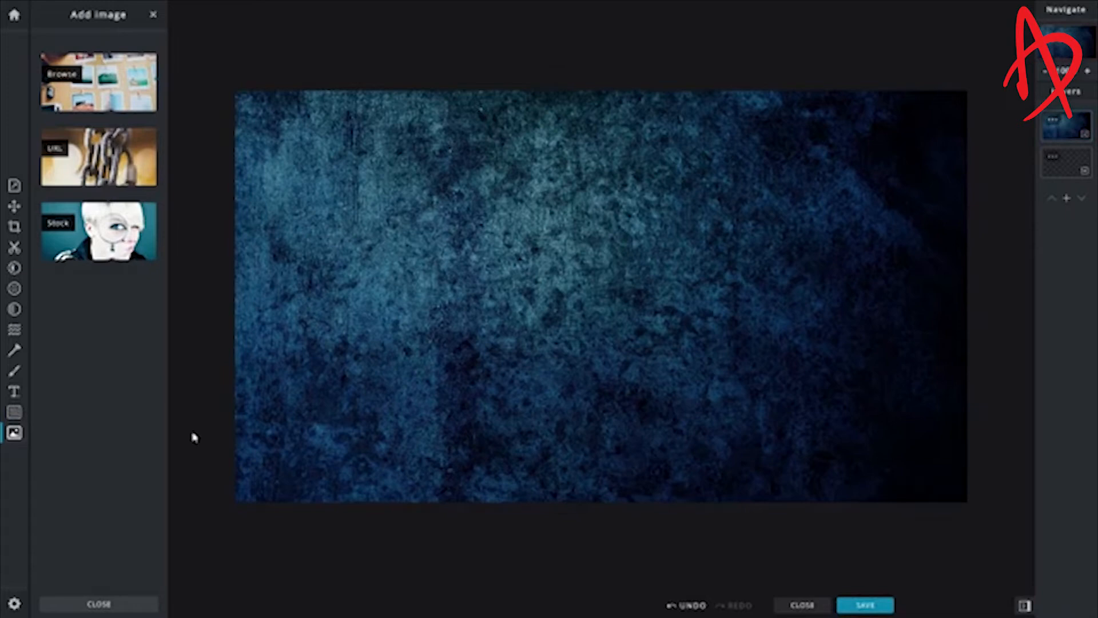
left_click(368, 378)
mouse_move(968, 519)
left_mouse_down()
mouse_move(976, 516)
mouse_move(968, 508)
left_mouse_up()
left_click(983, 504)
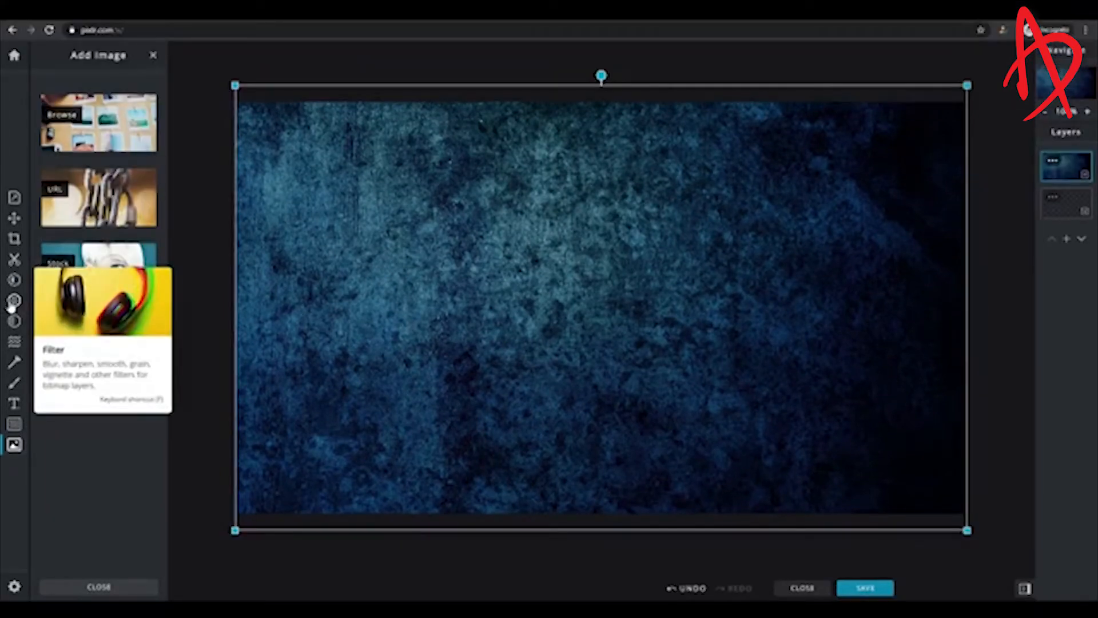
Try blurring the background image with a Blur value of 26, then close the Filter panel.
left_click(13, 302)
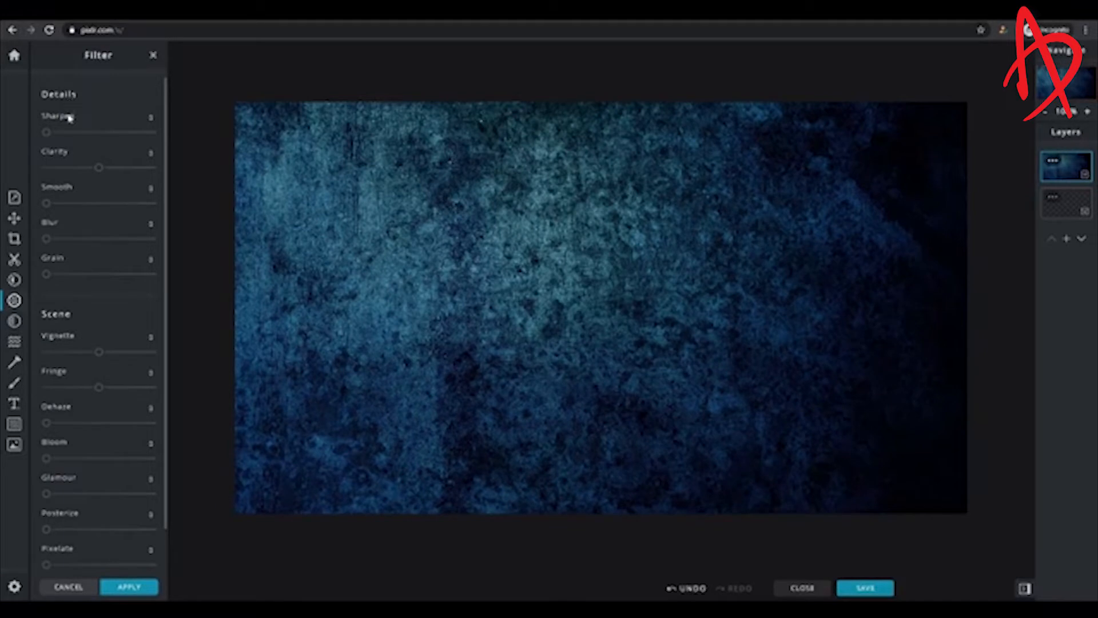
left_click_drag(166, 337, 162, 392)
mouse_move(83, 309)
left_mouse_down()
mouse_move(69, 306)
mouse_move(100, 309)
left_mouse_up()
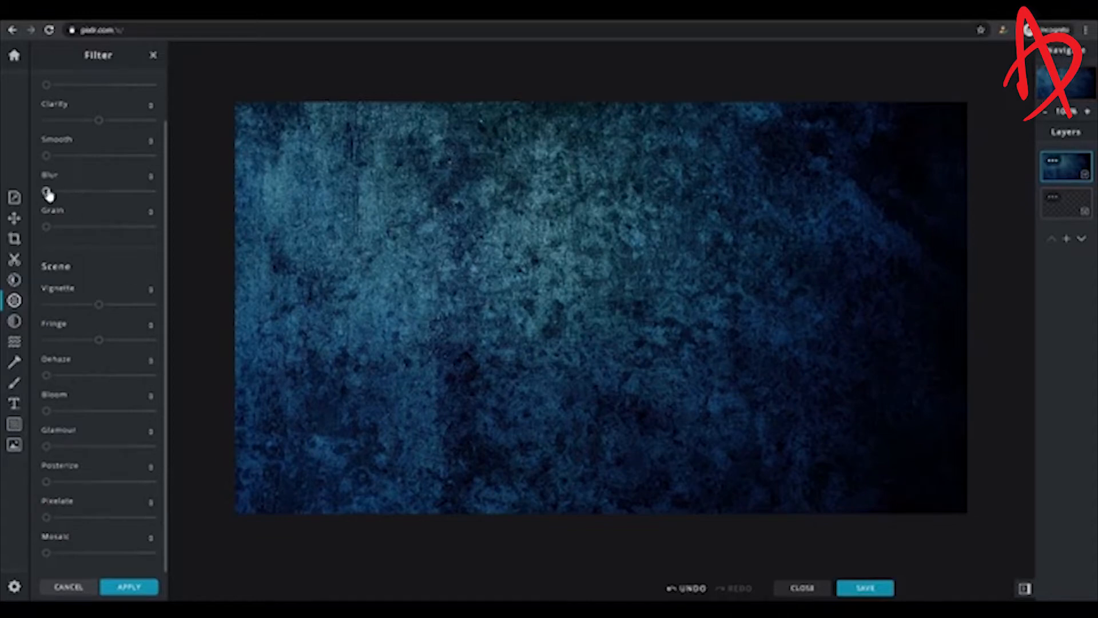
left_click_drag(47, 192, 75, 197)
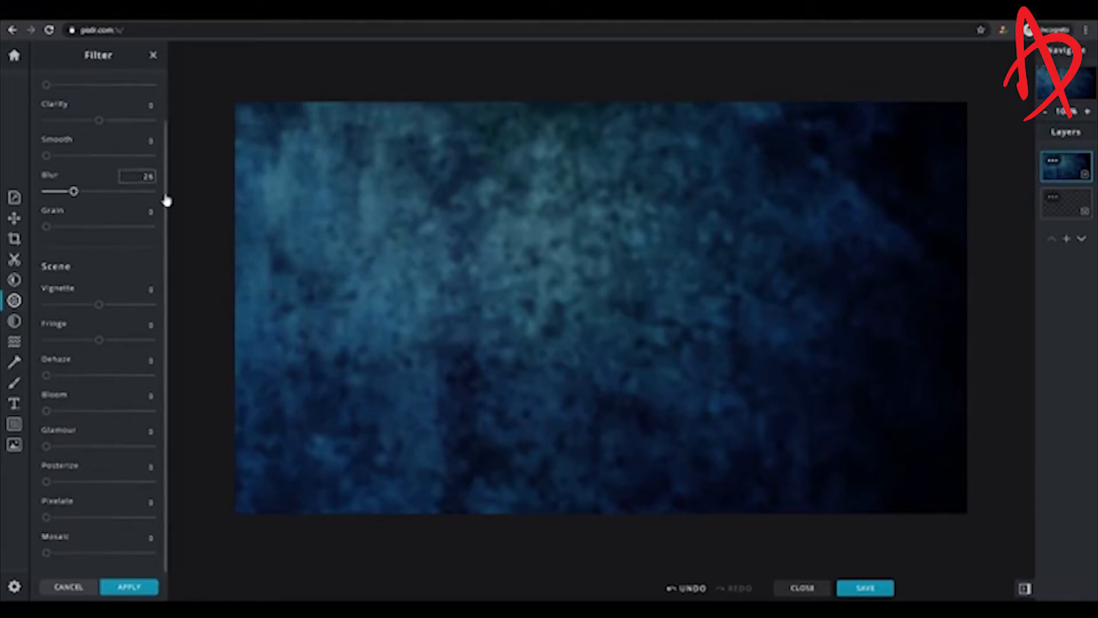
left_click_drag(168, 230, 166, 173)
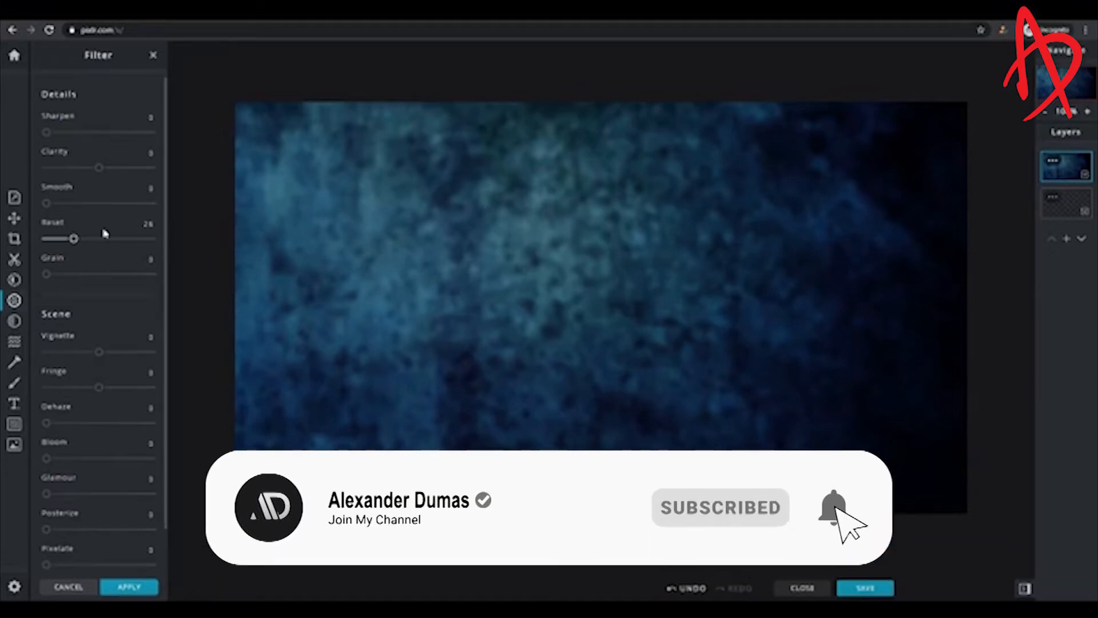
left_click(152, 55)
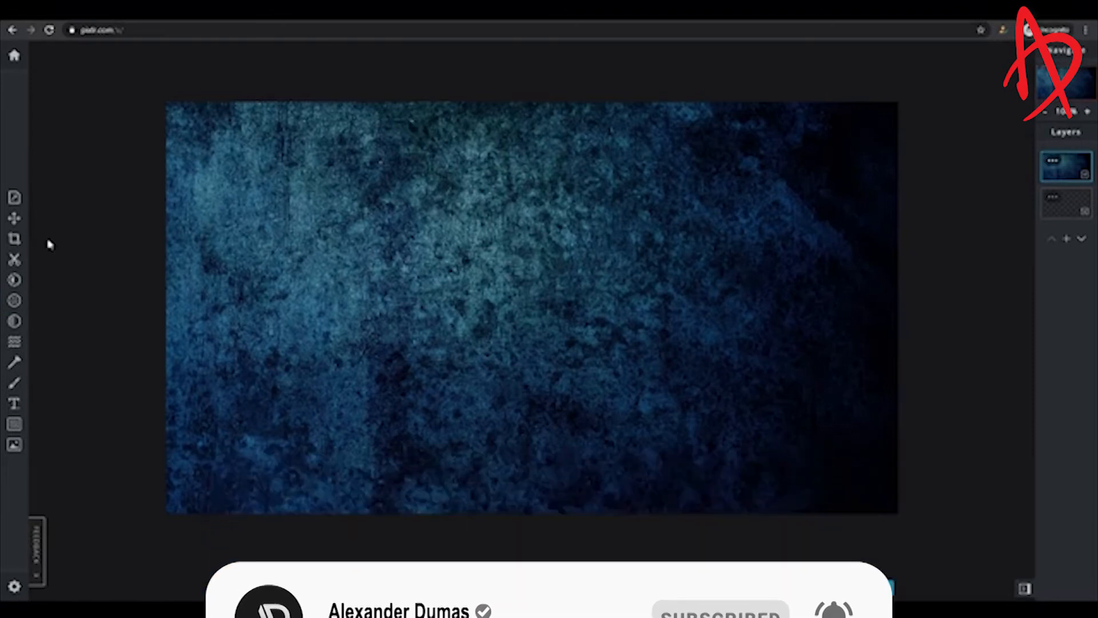
Add a new text layer and set its font to Arial.
left_click(9, 405)
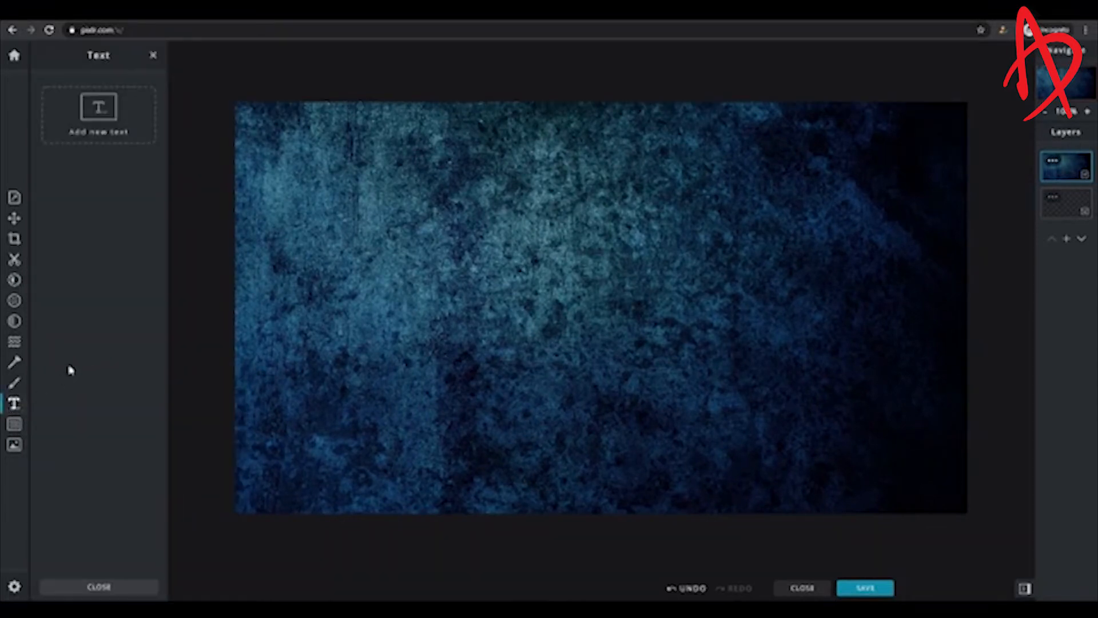
left_click(87, 135)
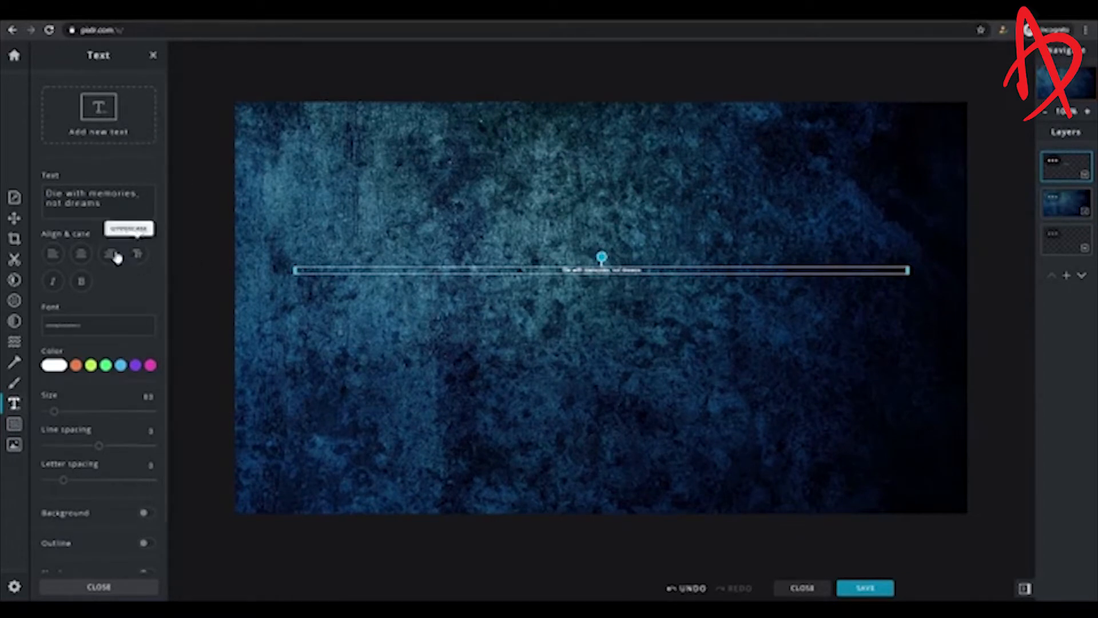
left_click(97, 324)
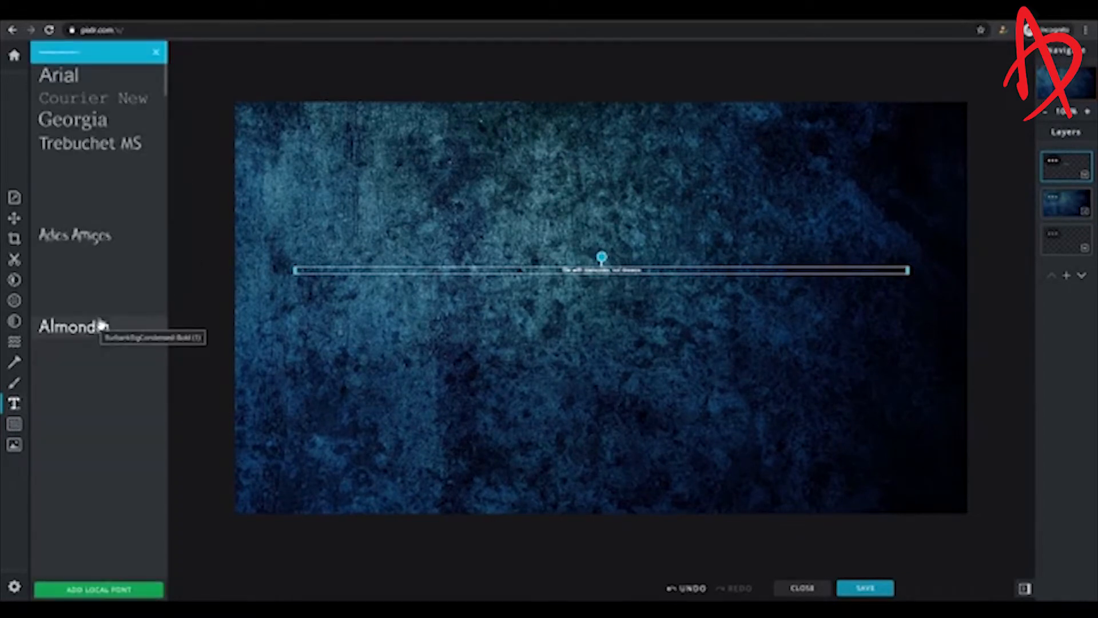
left_click(95, 79)
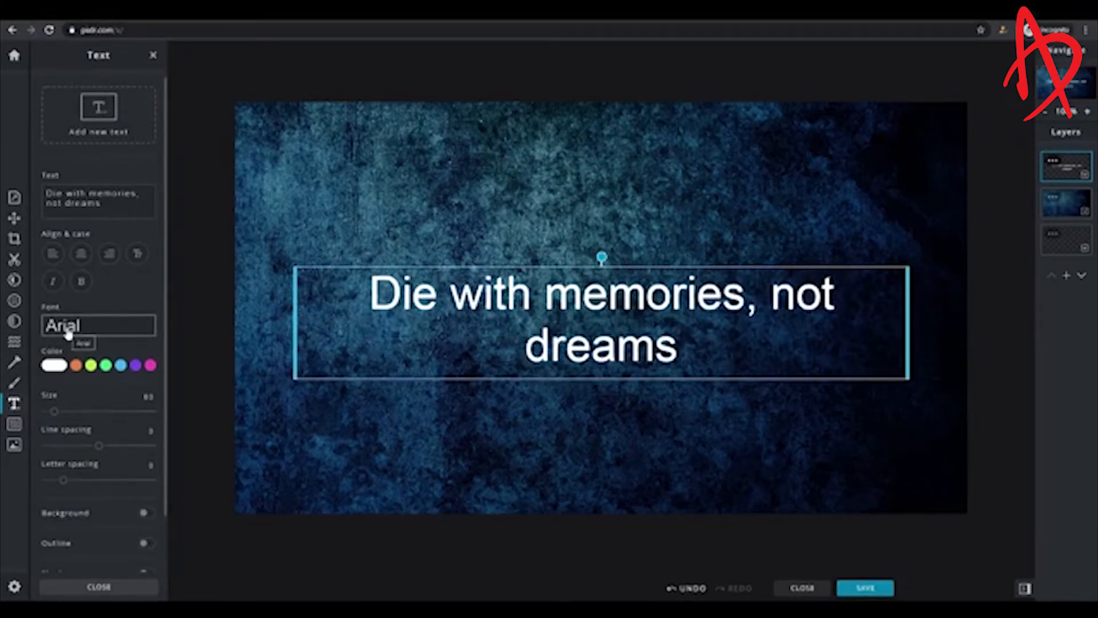
Move the text box near the top and replace its text with 'youtube' and 'thumbnail' on two lines.
left_click_drag(591, 324, 591, 201)
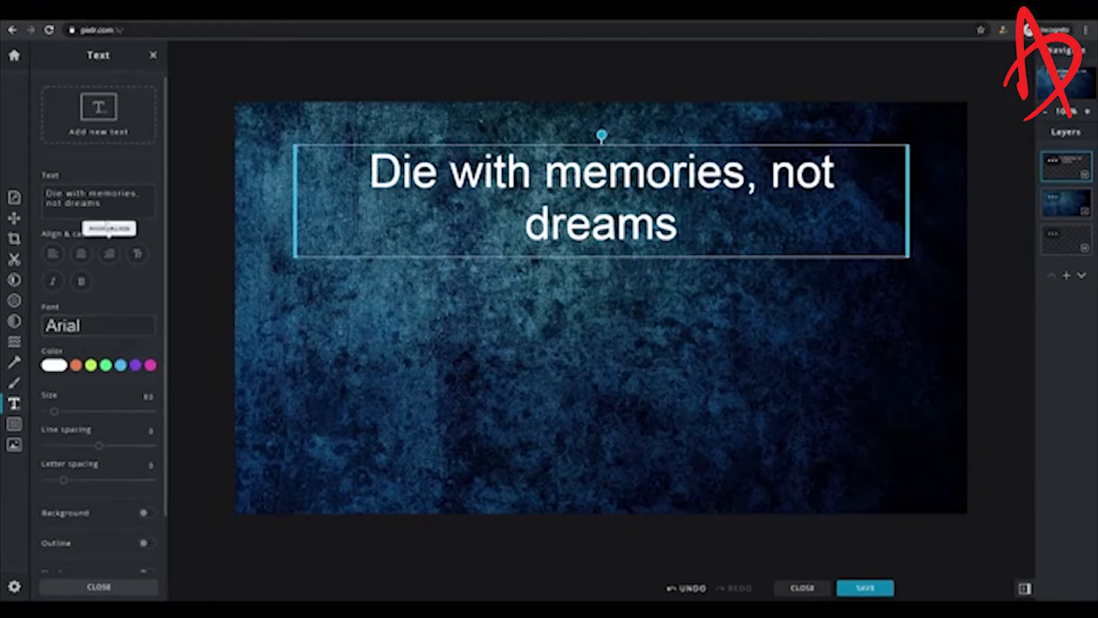
triple_click(124, 204)
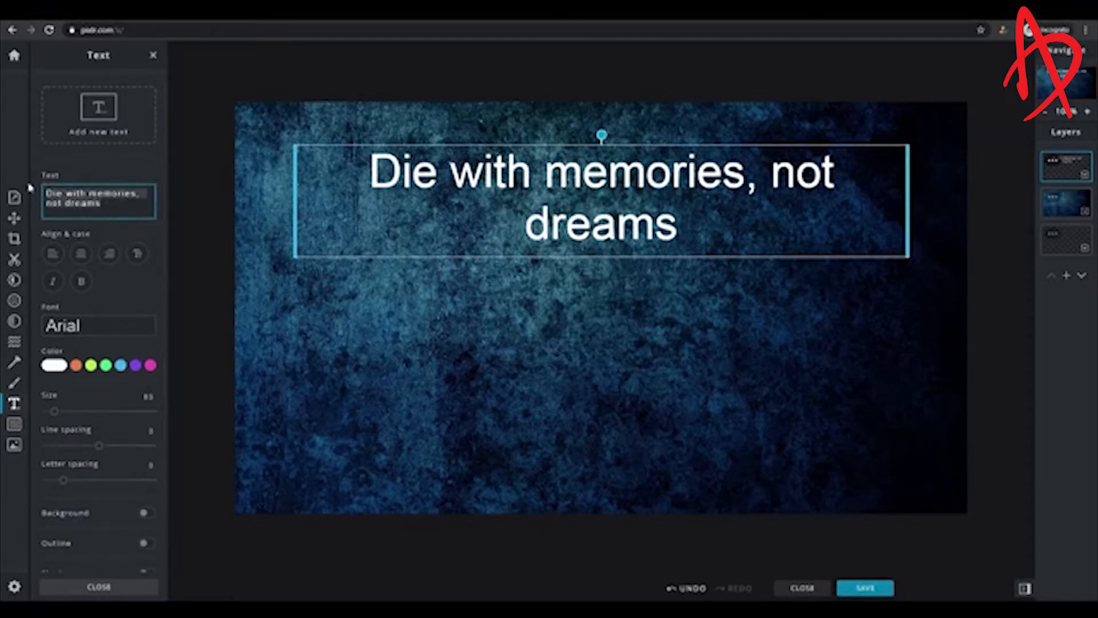
key("BackSpace")
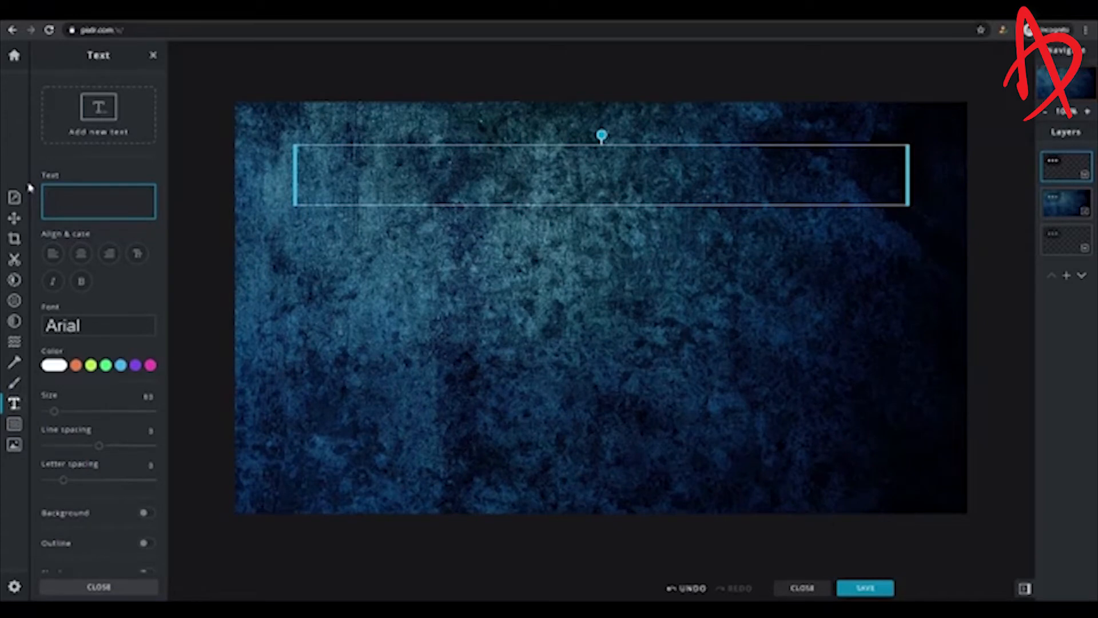
type("youtube")
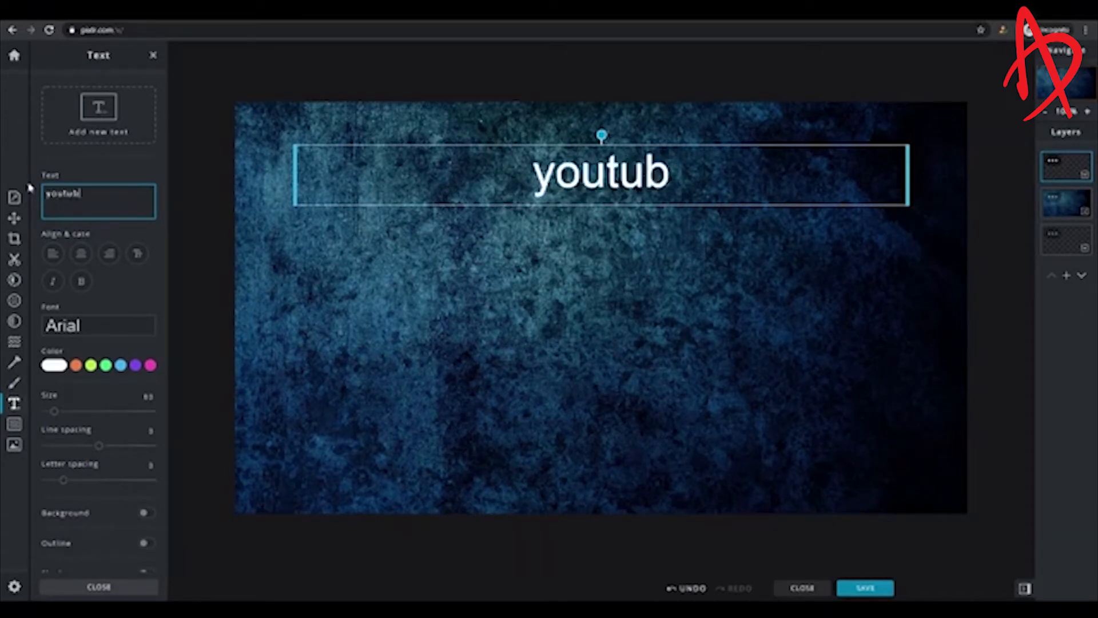
key("Return")
type("thum")
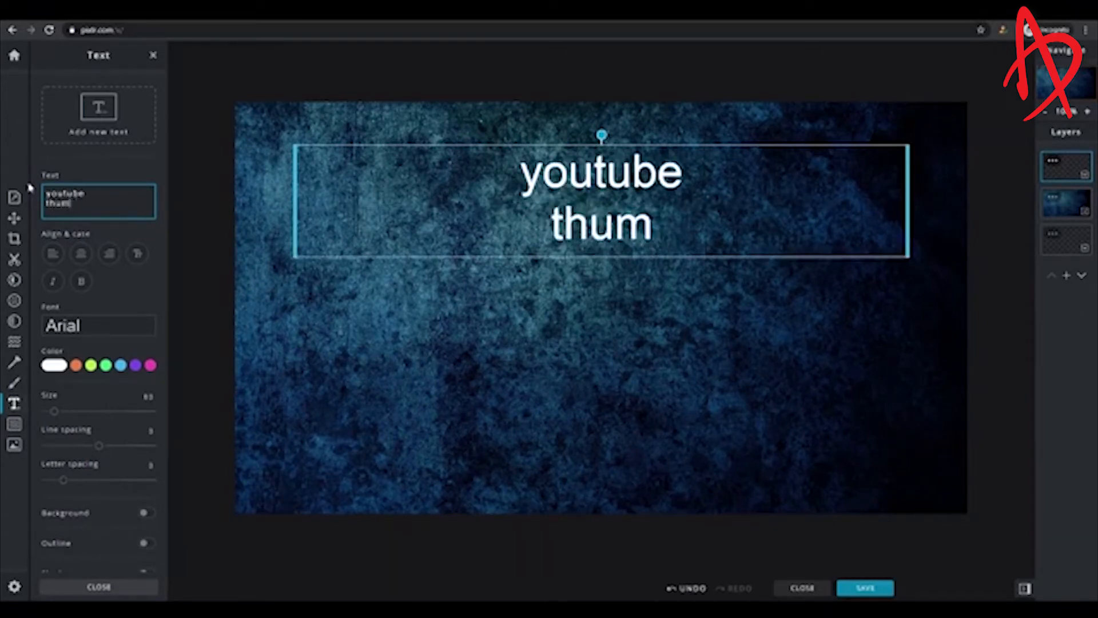
type("bnail")
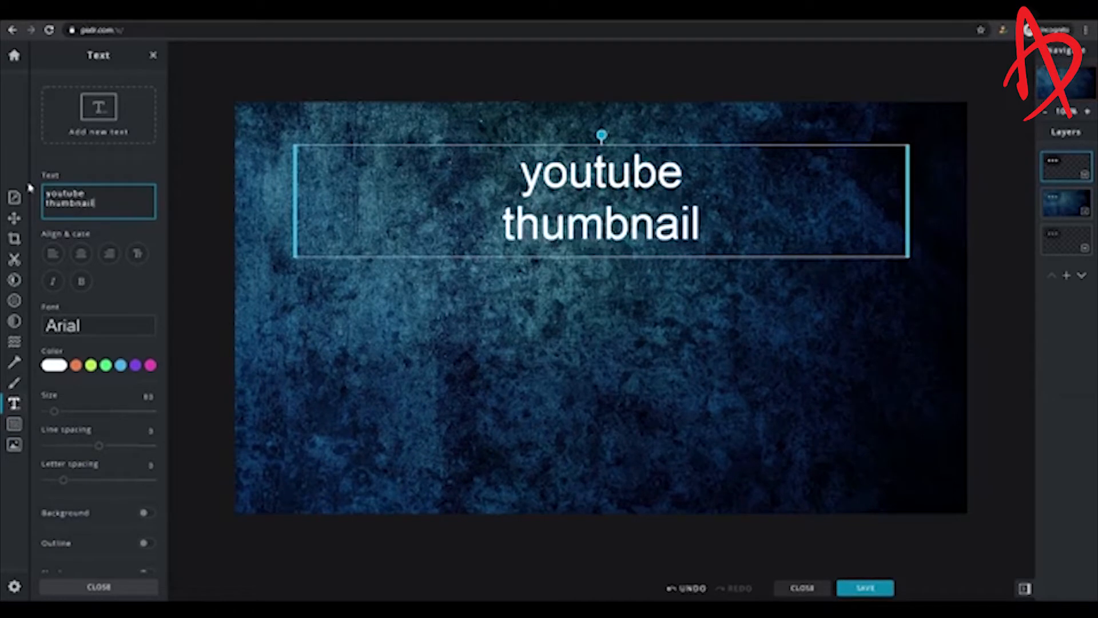
Change the text's font to DADDY DAY and nudge the text slightly higher.
left_click(603, 212)
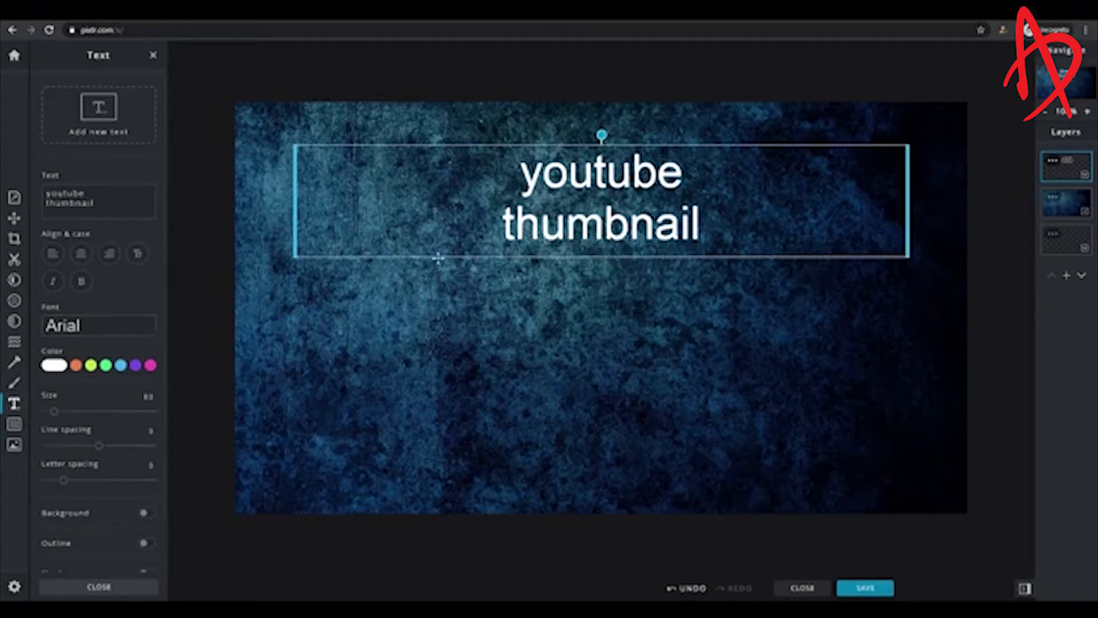
left_click(106, 330)
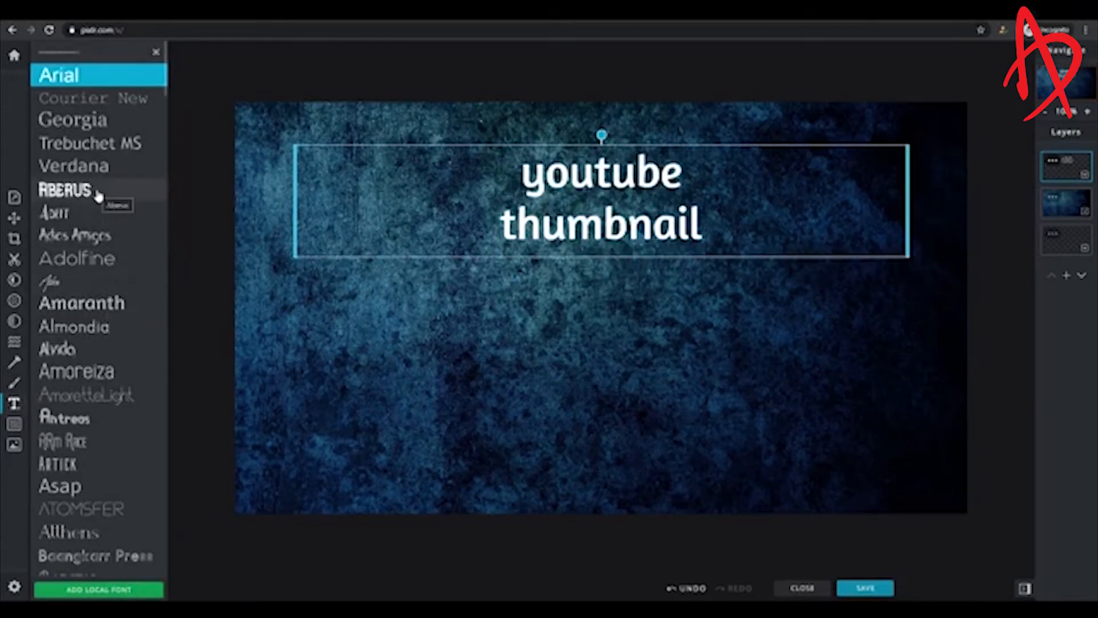
left_click_drag(165, 92, 158, 226)
left_click(103, 322)
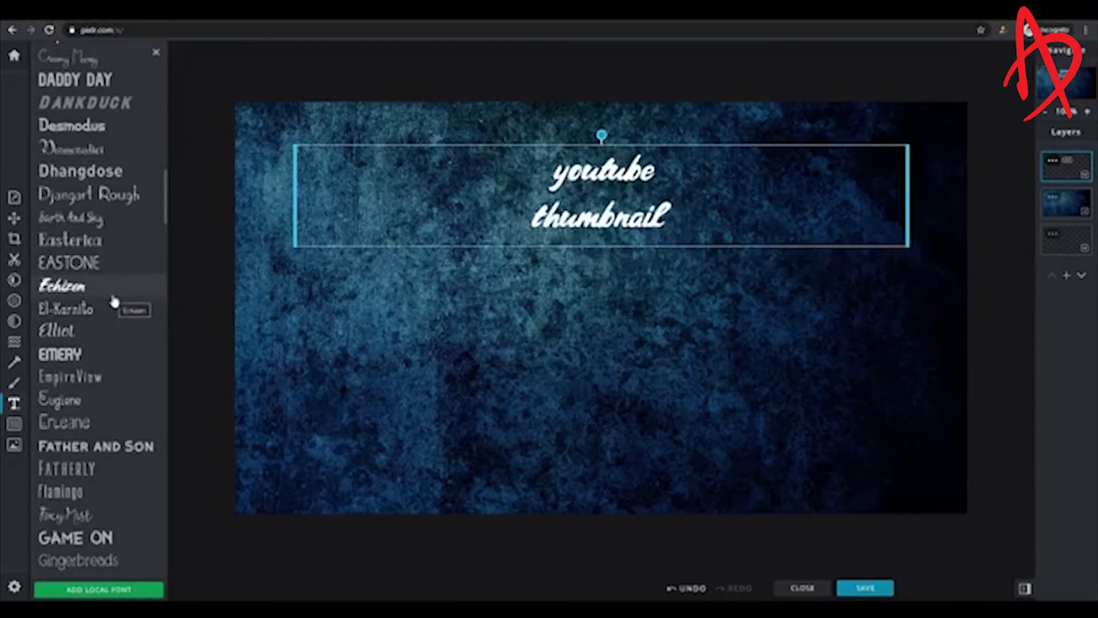
left_click(102, 83)
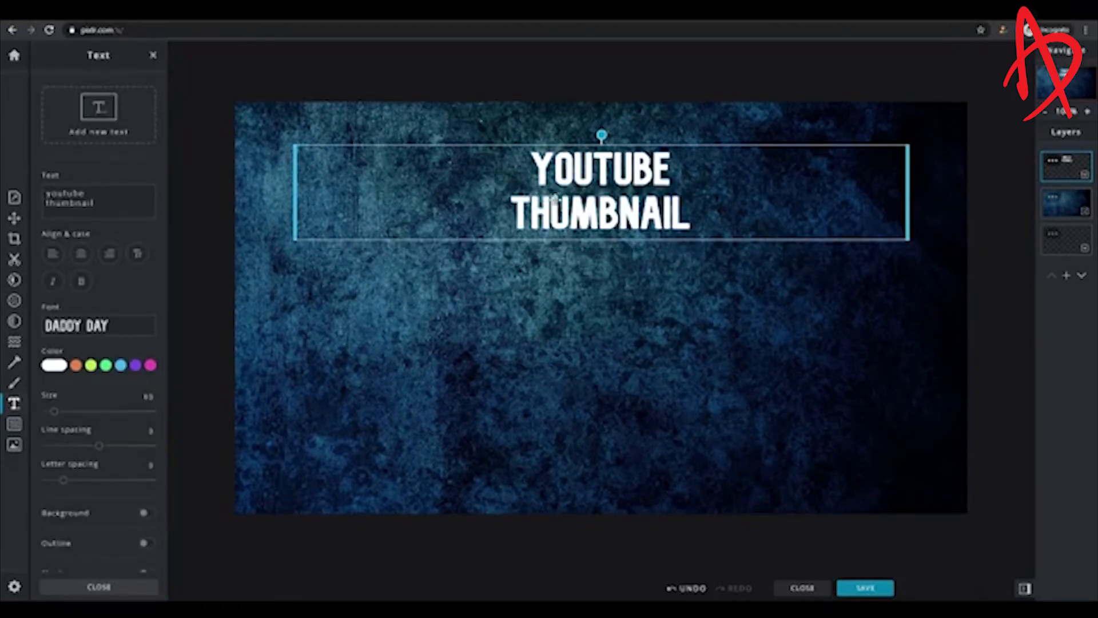
left_click_drag(555, 199, 555, 179)
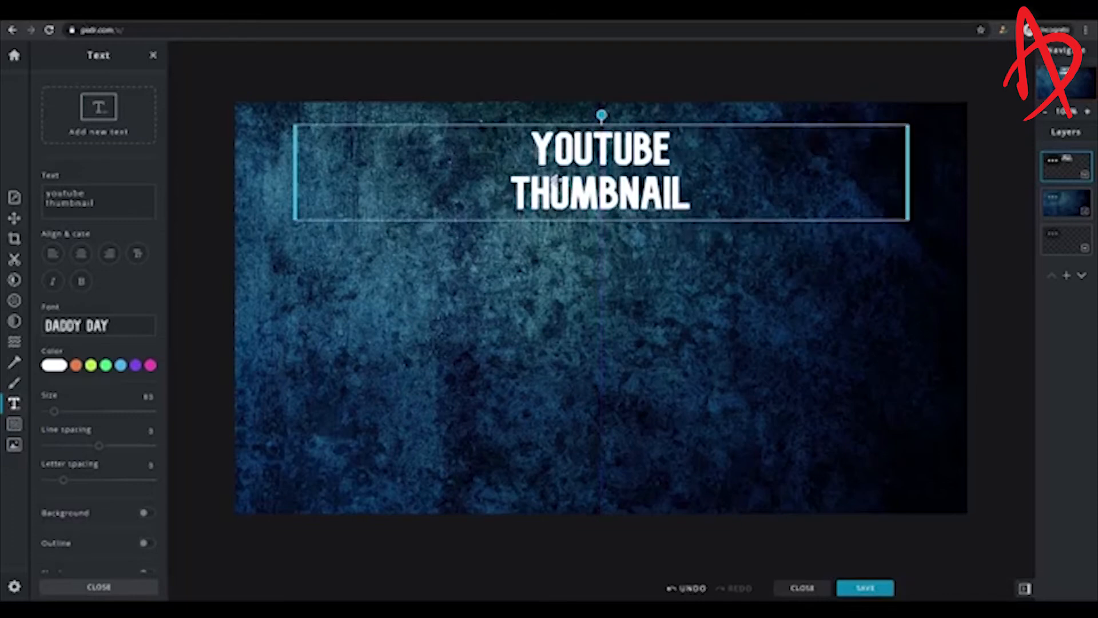